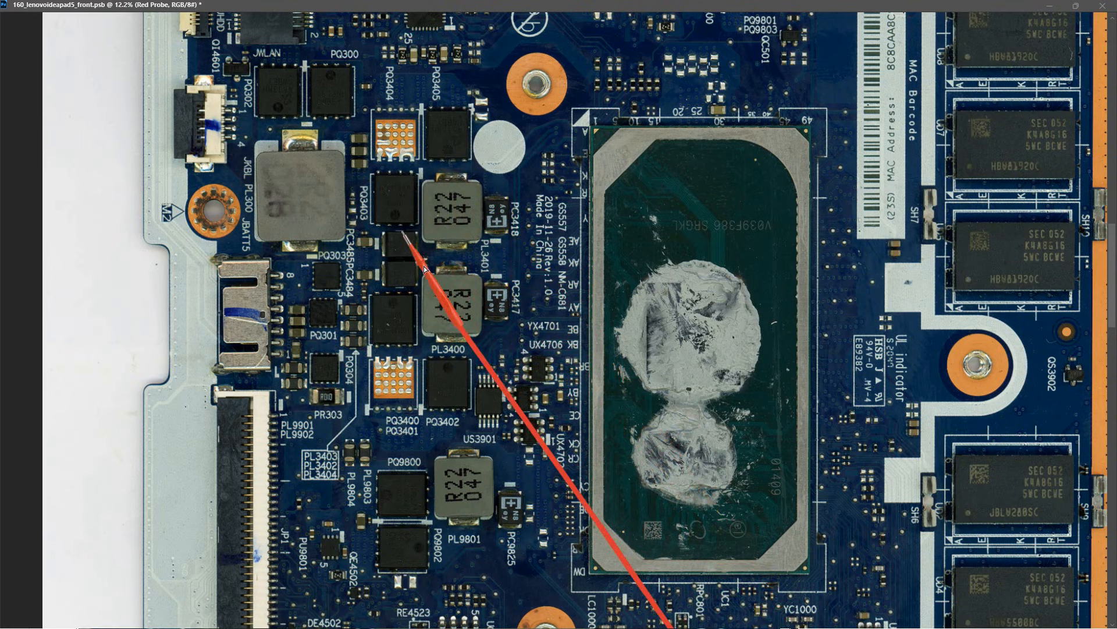
Point the red probe at the CPU die, then UX4706, then MOSFET PQ3405.
mouse_move(423, 207)
mouse_down()
mouse_move(767, 286)
mouse_move(743, 377)
mouse_up()
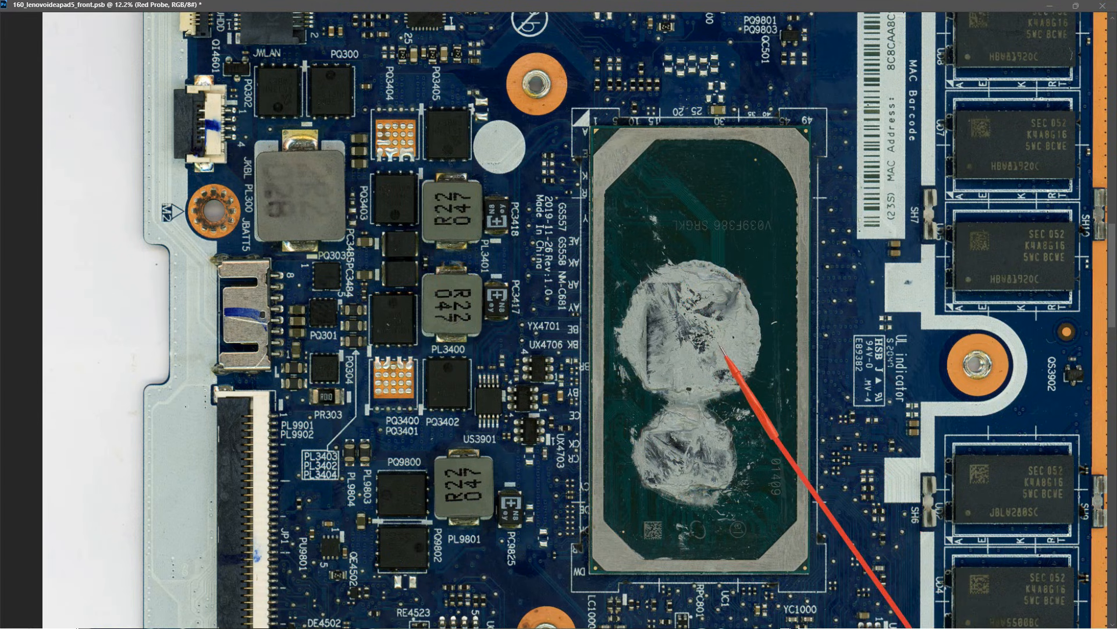
drag(745, 378, 568, 419)
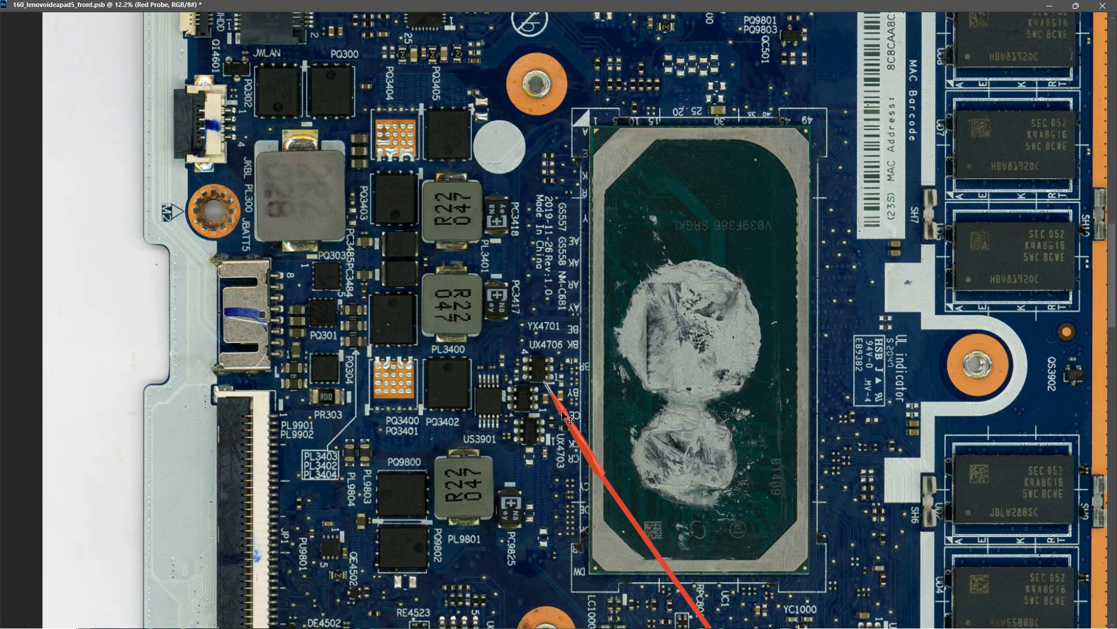
mouse_move(567, 419)
mouse_down()
mouse_move(468, 176)
mouse_move(451, 565)
mouse_up()
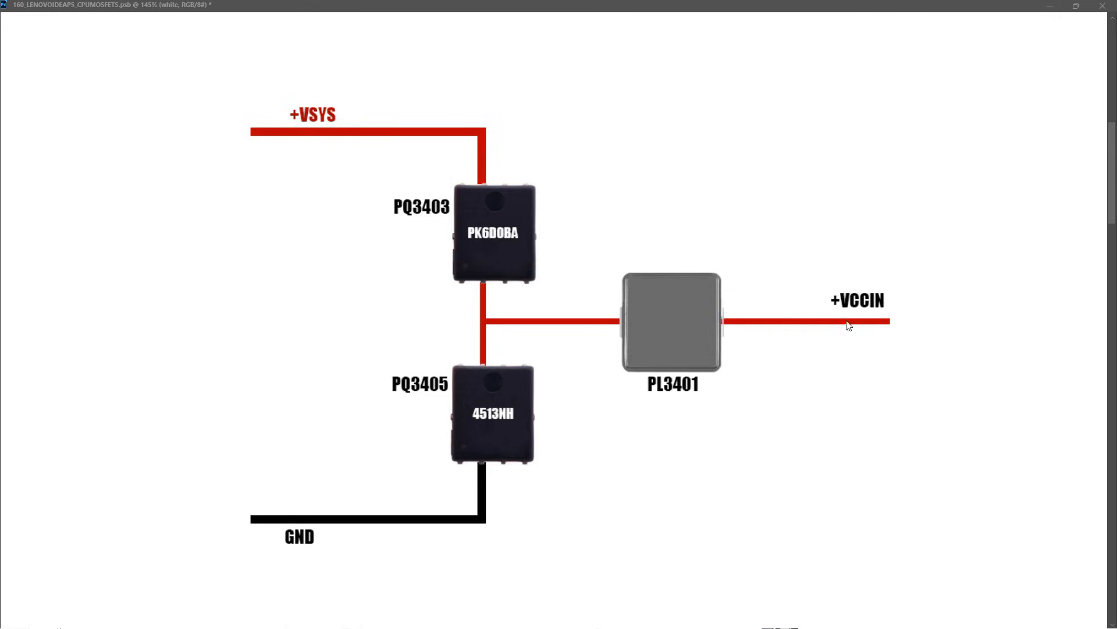
drag(1113, 175, 1112, 341)
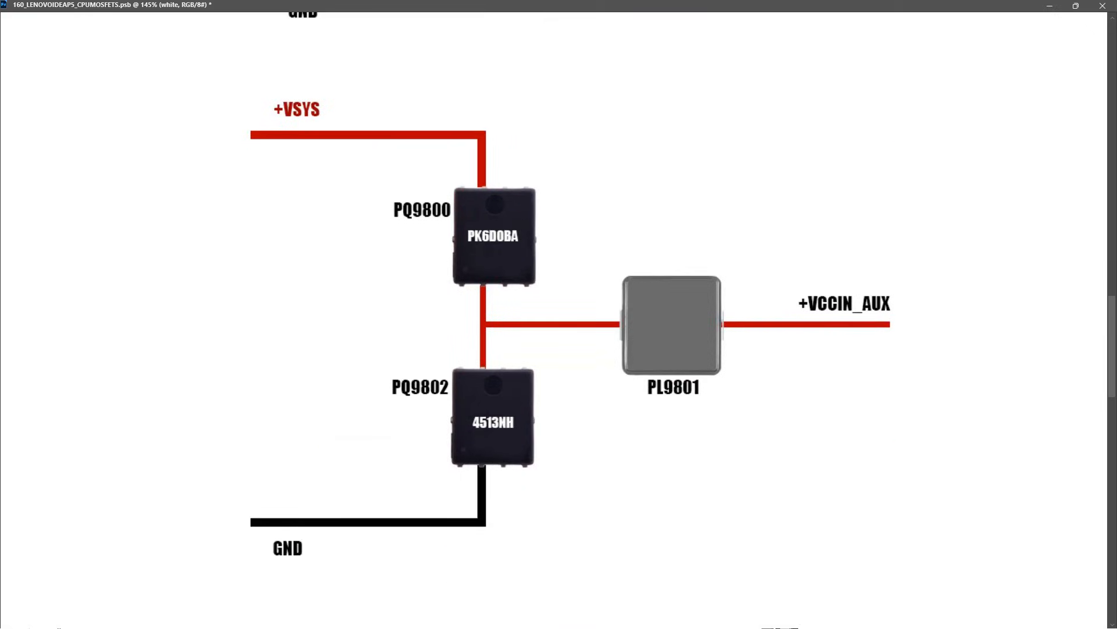
drag(1112, 341, 1112, 170)
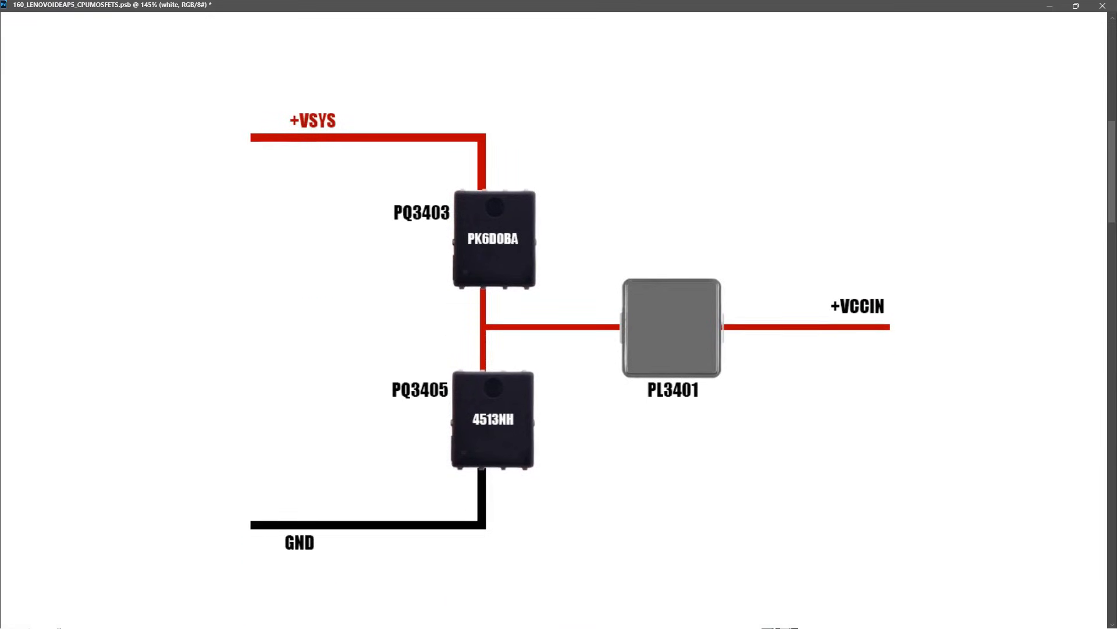
Reveal pin labels and probe, touch +VSYS, then position the probe near inductor PL3401.
key(Page_Down)
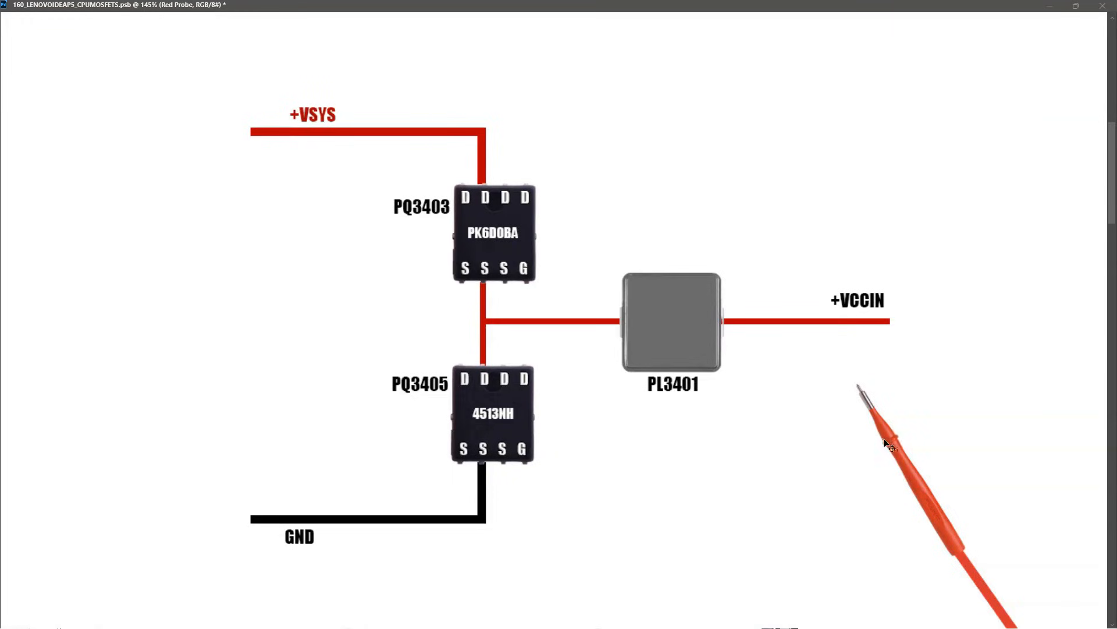
mouse_move(870, 481)
mouse_down()
mouse_move(325, 179)
mouse_move(605, 265)
mouse_move(504, 294)
mouse_move(553, 290)
mouse_up()
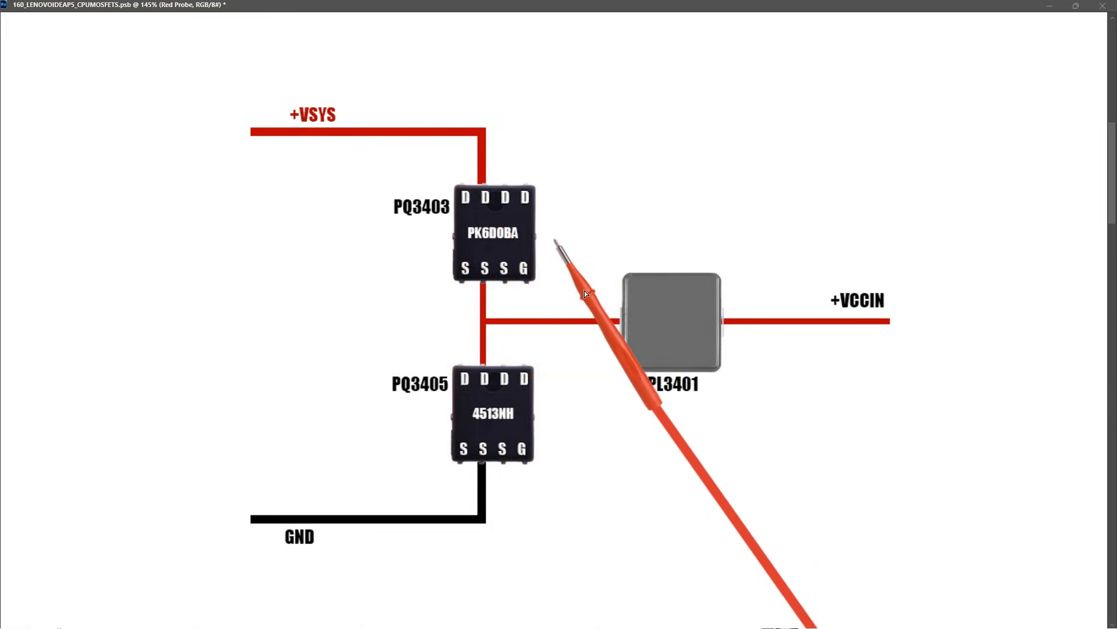
mouse_move(553, 291)
mouse_down()
mouse_move(621, 446)
mouse_move(502, 463)
mouse_move(575, 462)
mouse_up()
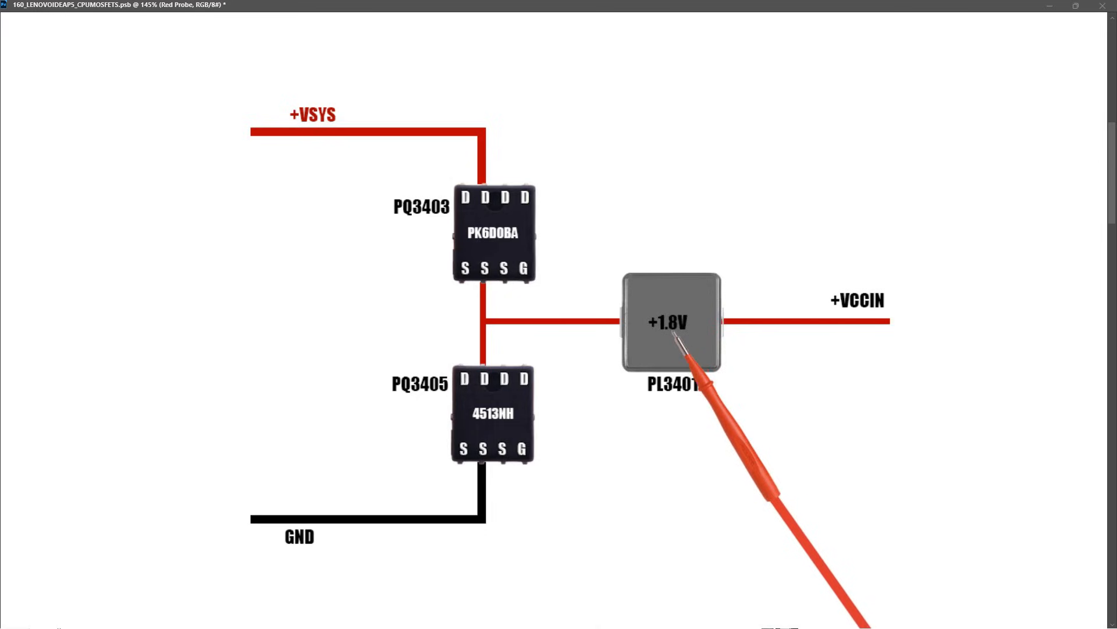
key(ctrl+z)
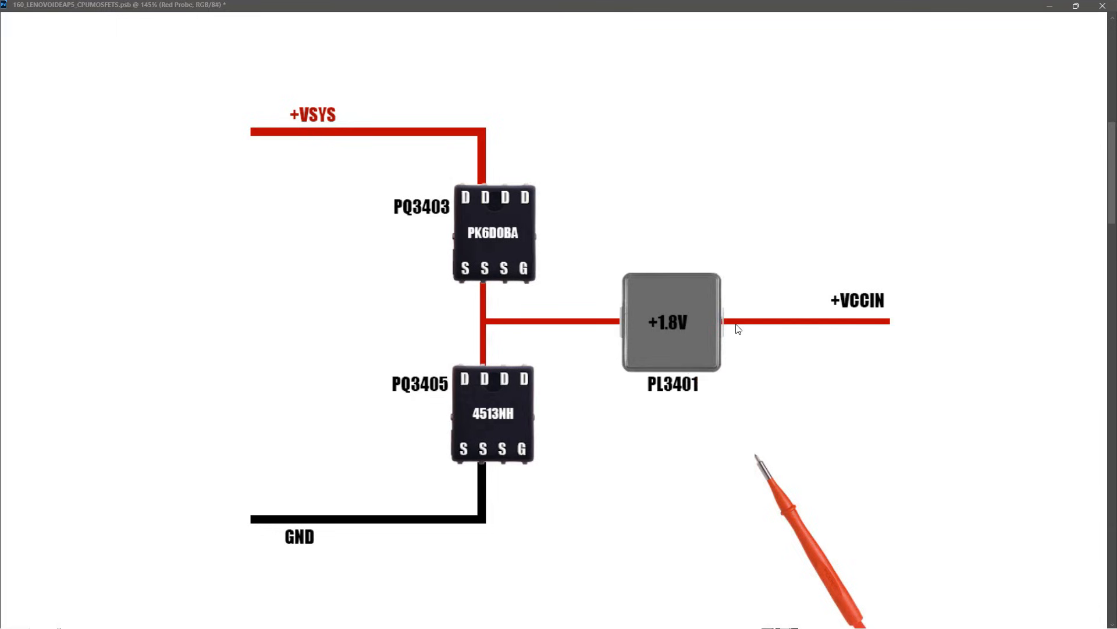
mouse_move(785, 497)
mouse_down()
mouse_move(774, 515)
mouse_move(576, 409)
mouse_move(659, 465)
mouse_up()
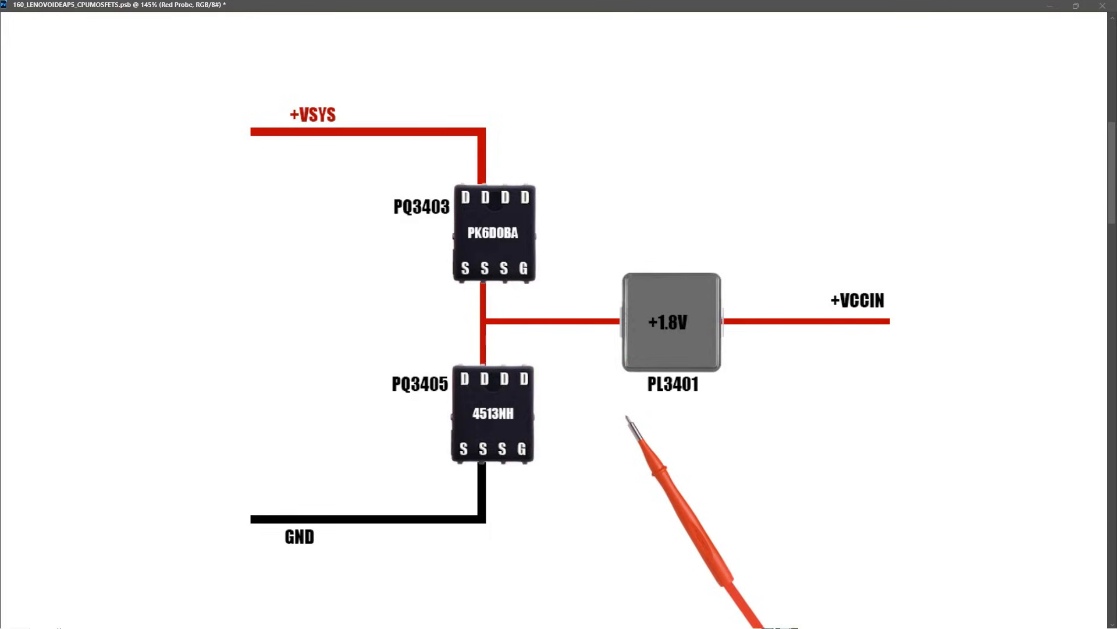
Hide the PL3401 inductor with its label and the red probe.
key(Delete)
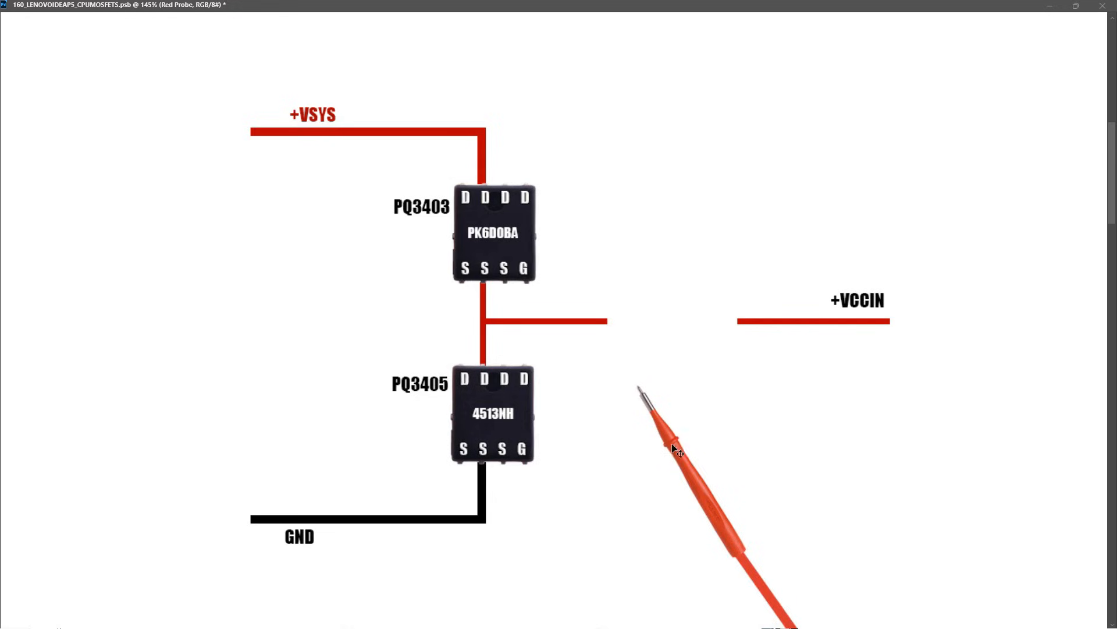
key(Delete)
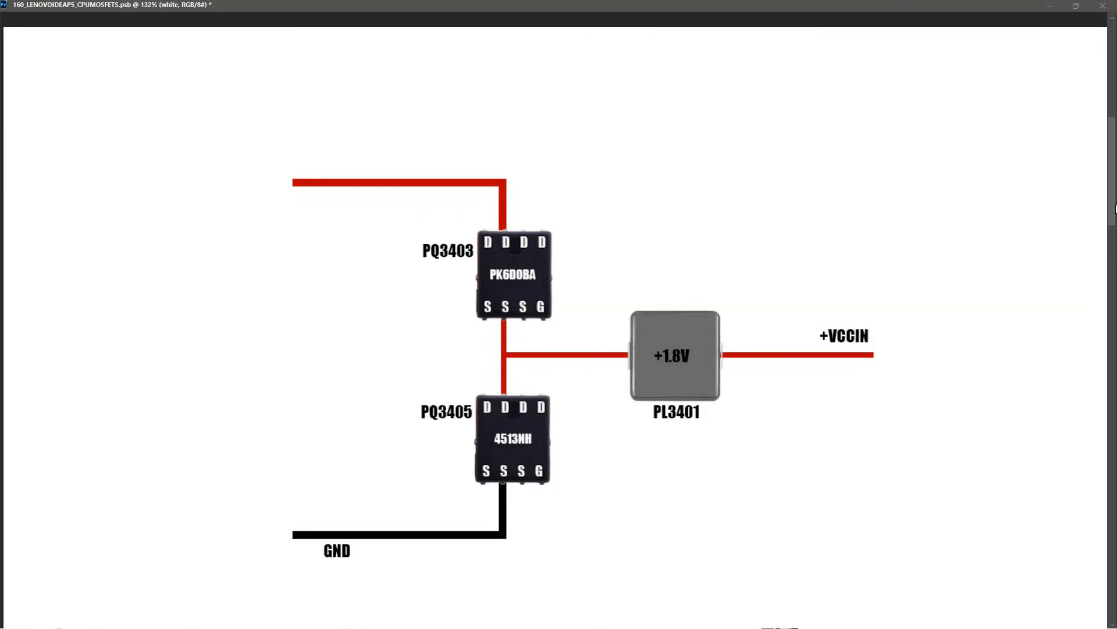
Scroll down to bring the PQ3400 rail schematic into view.
drag(1113, 203, 1113, 269)
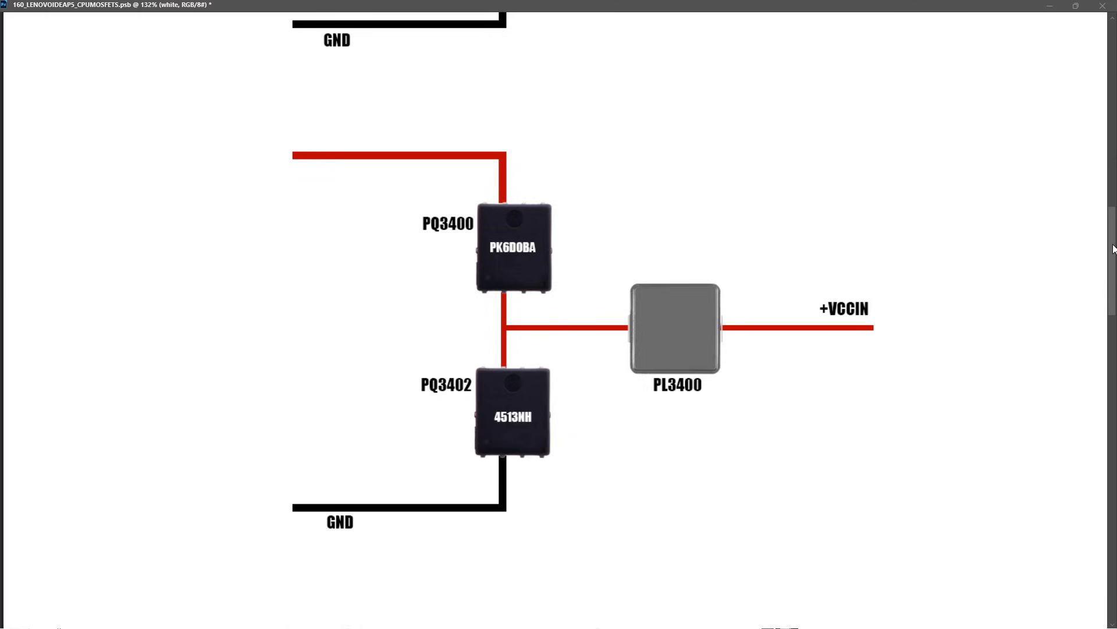
drag(1113, 249, 1114, 343)
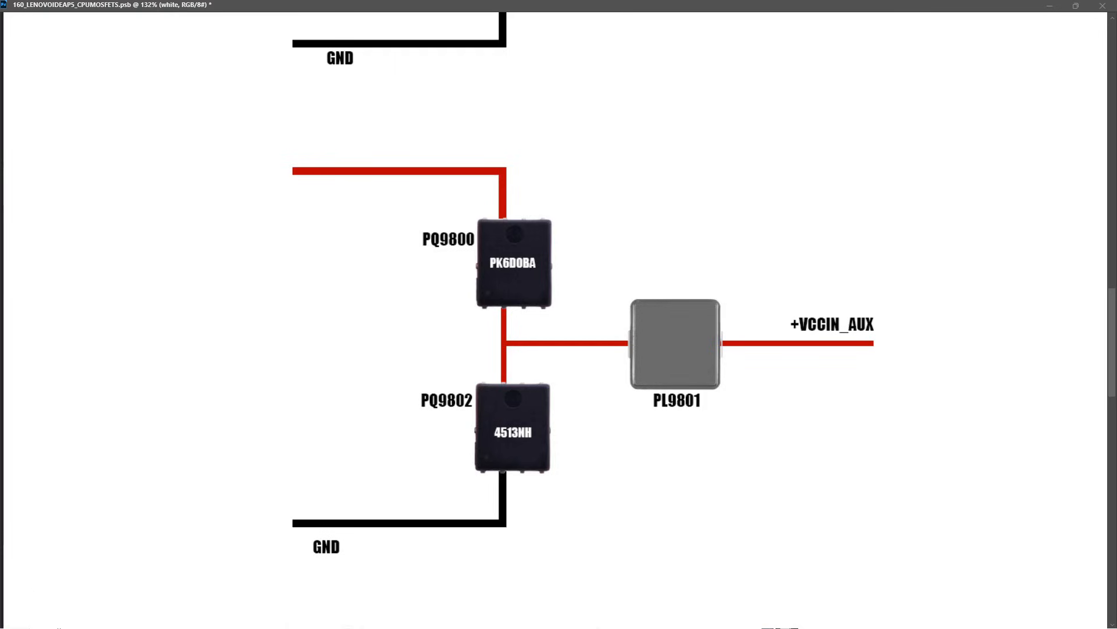
Fit all three rail schematics in the canvas view.
key(ctrl+0)
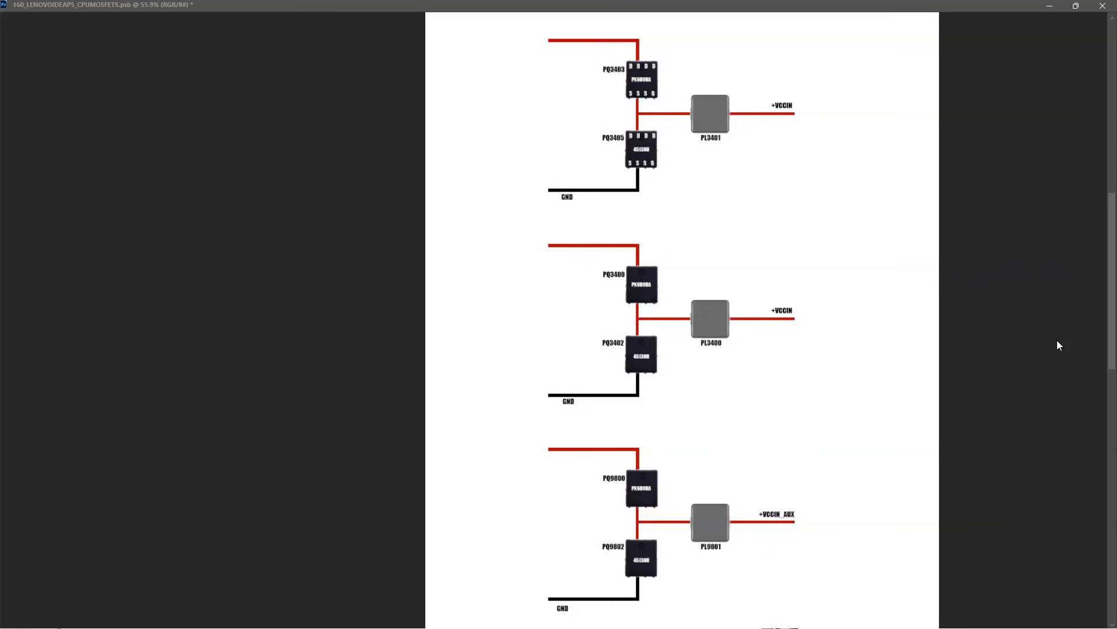